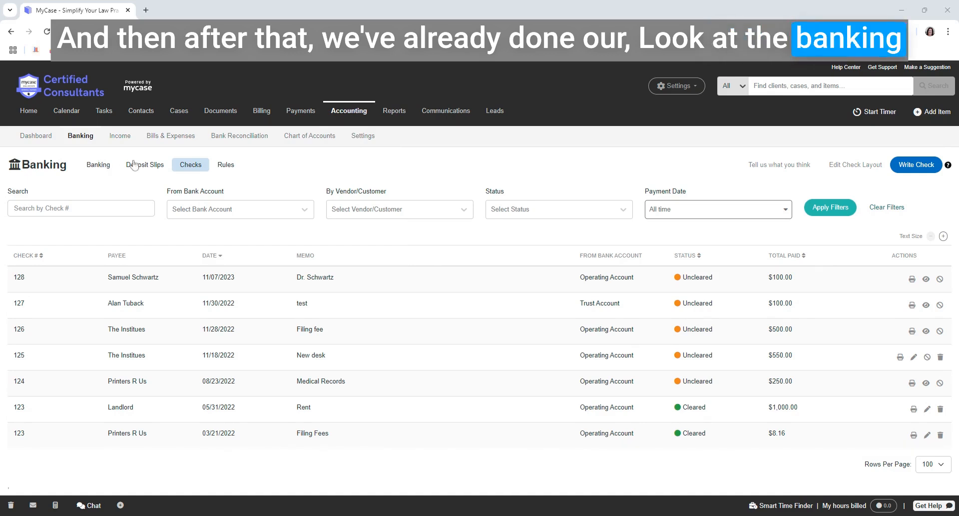
Set the check list filters to the Operating Account and the vendor Landlord
left_click(191, 169)
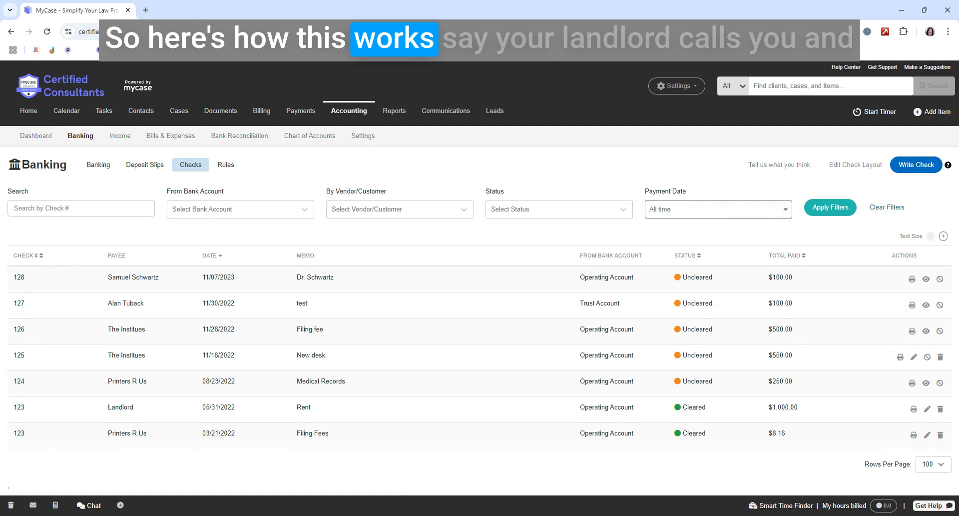
left_click(80, 208)
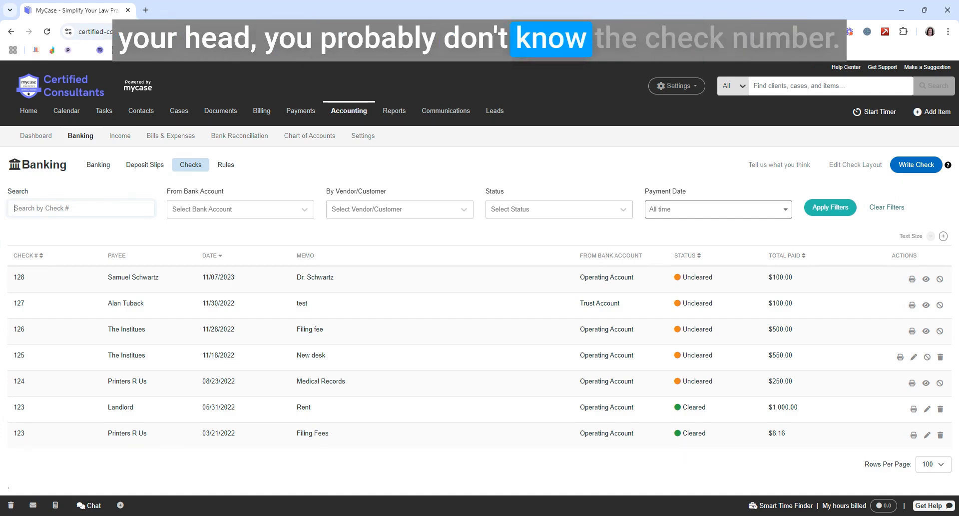
left_click(240, 211)
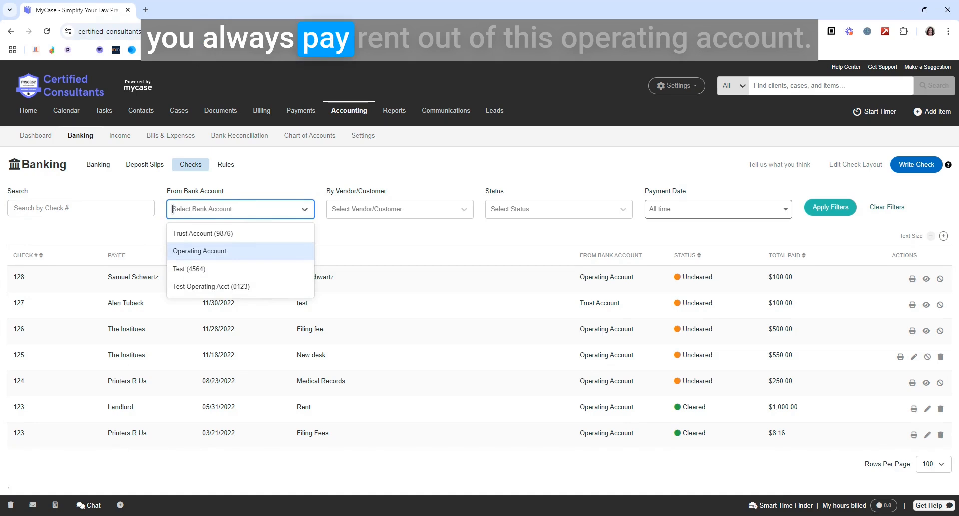
left_click(219, 252)
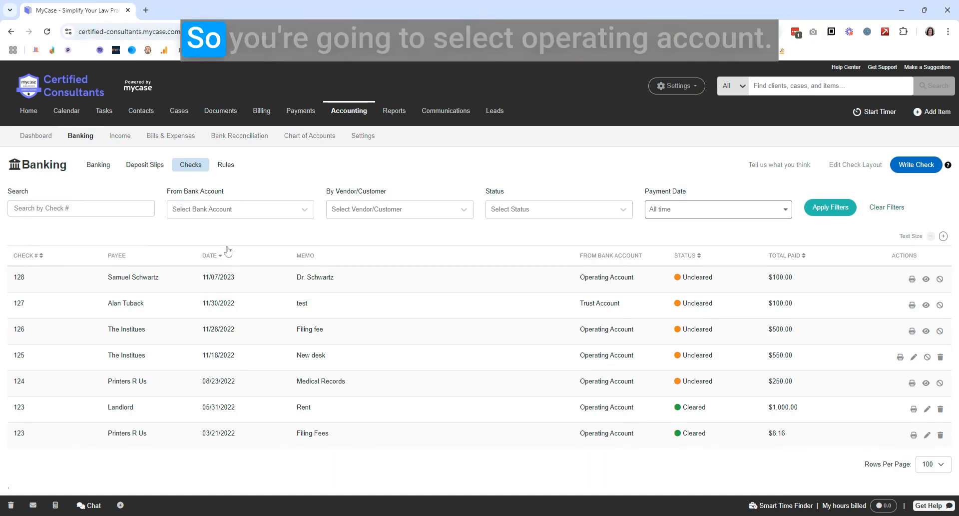
left_click(393, 212)
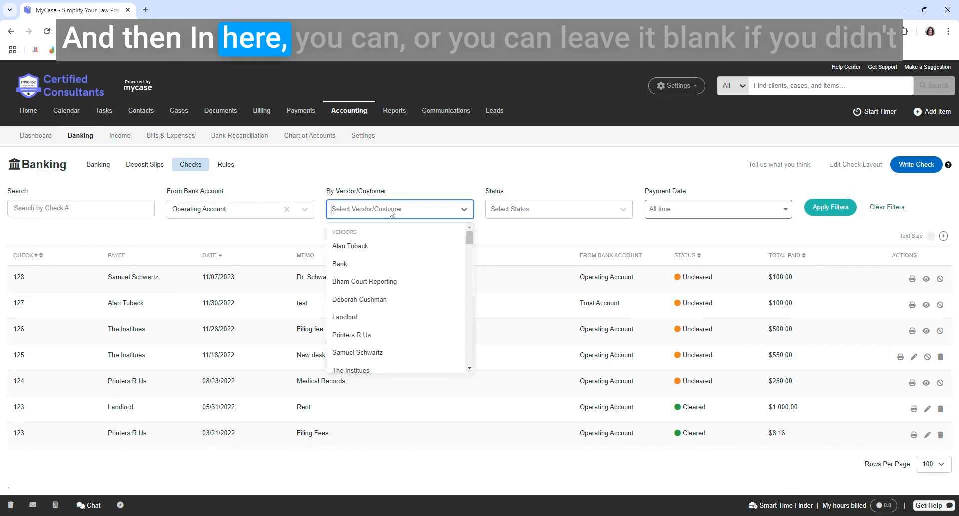
type("l")
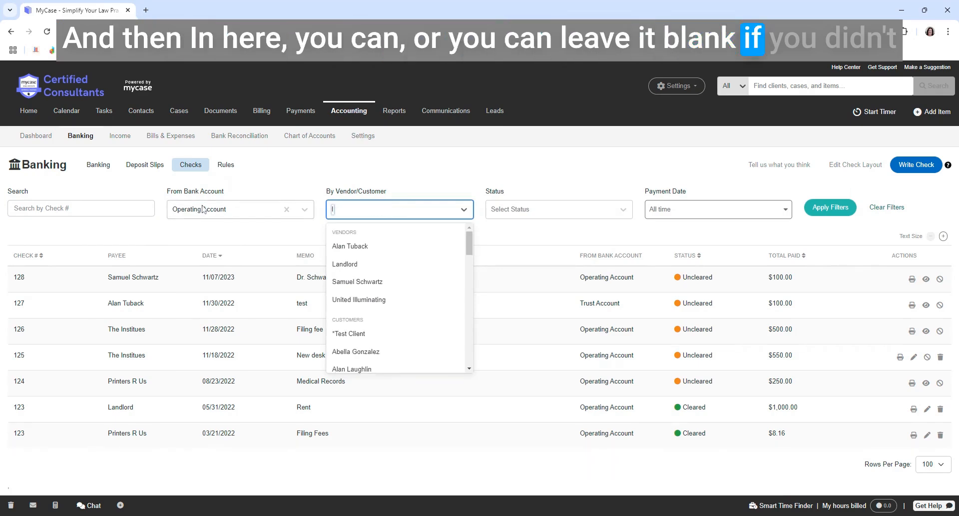
type("and")
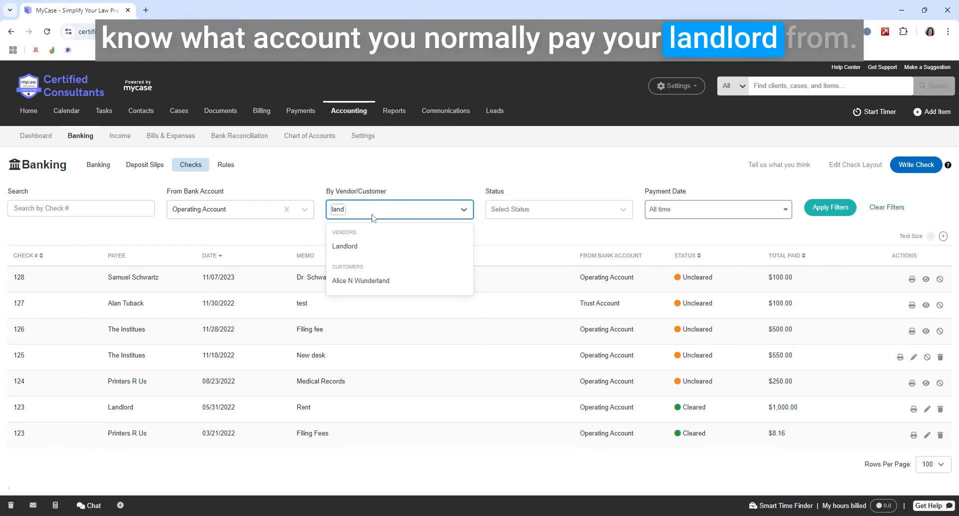
left_click(356, 246)
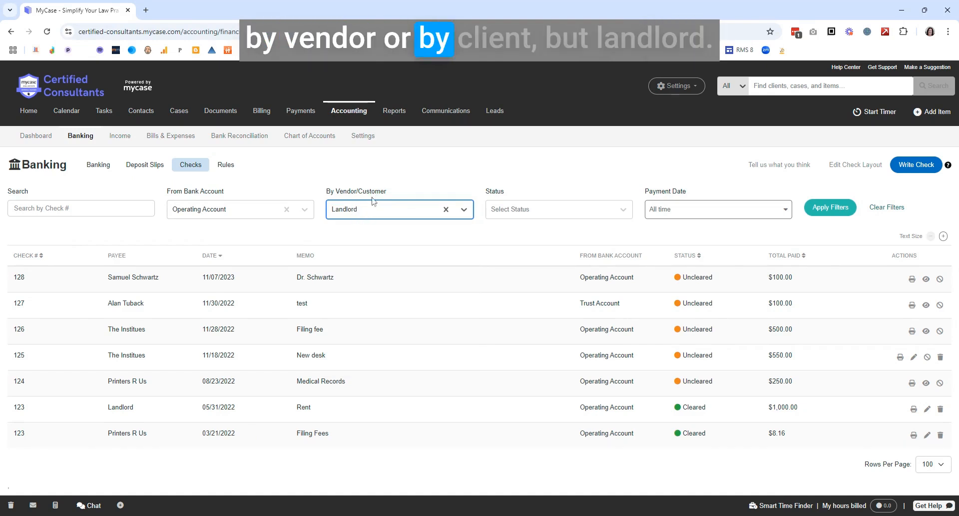
Review the available status and payment date filter options without choosing any
left_click(531, 213)
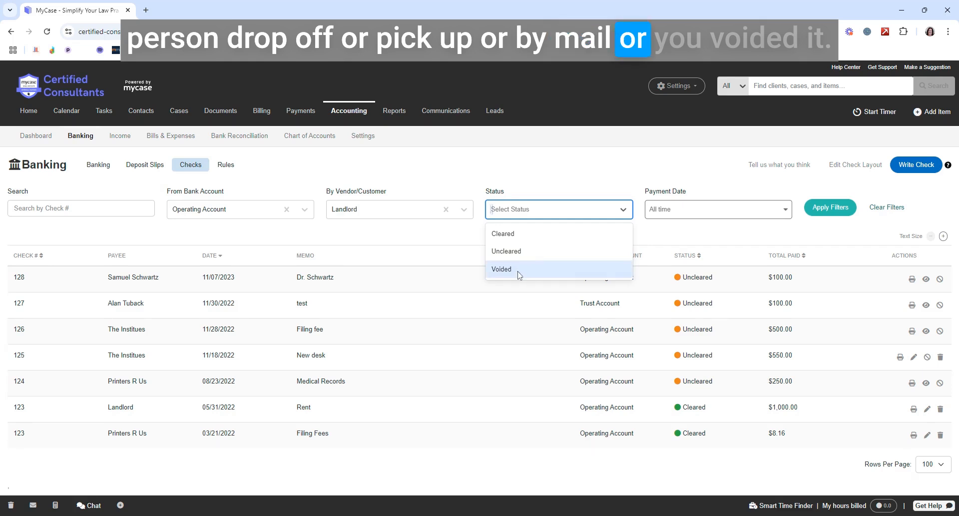
left_click(516, 171)
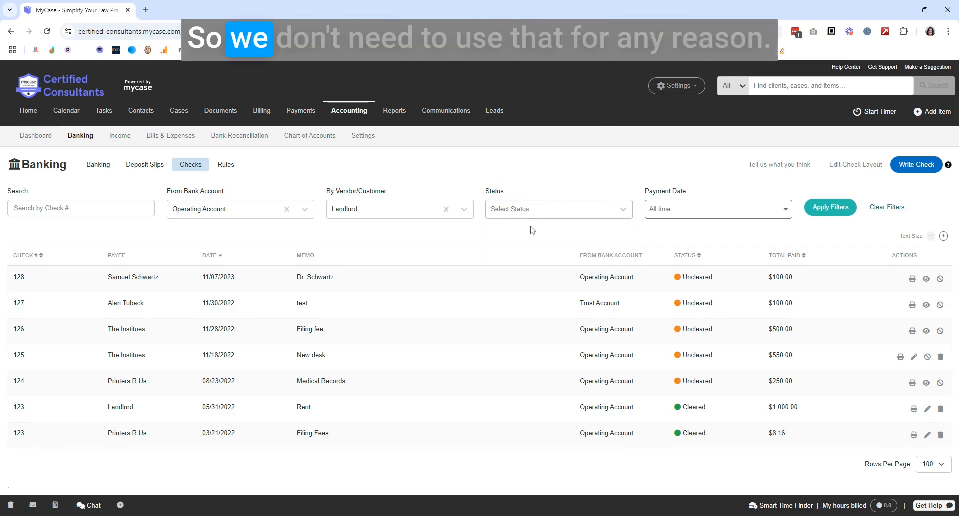
left_click(689, 213)
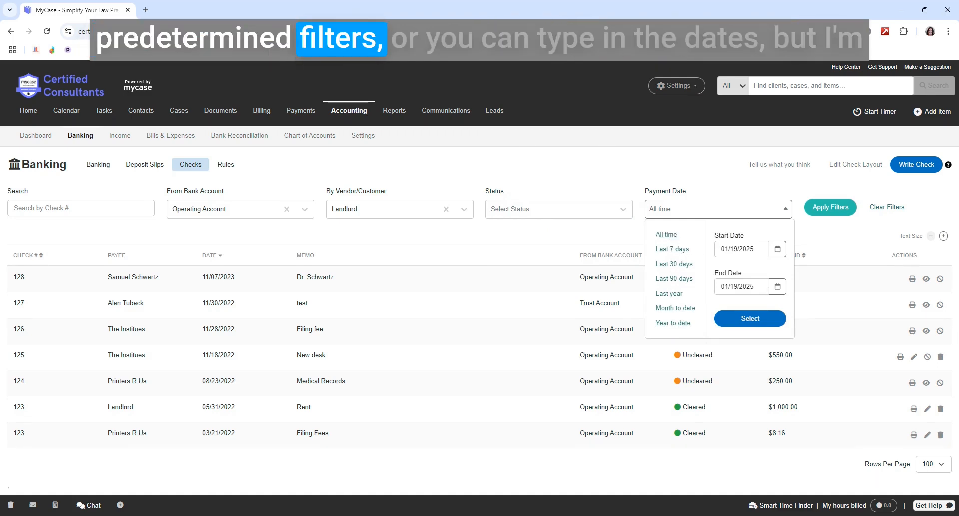
left_click(700, 163)
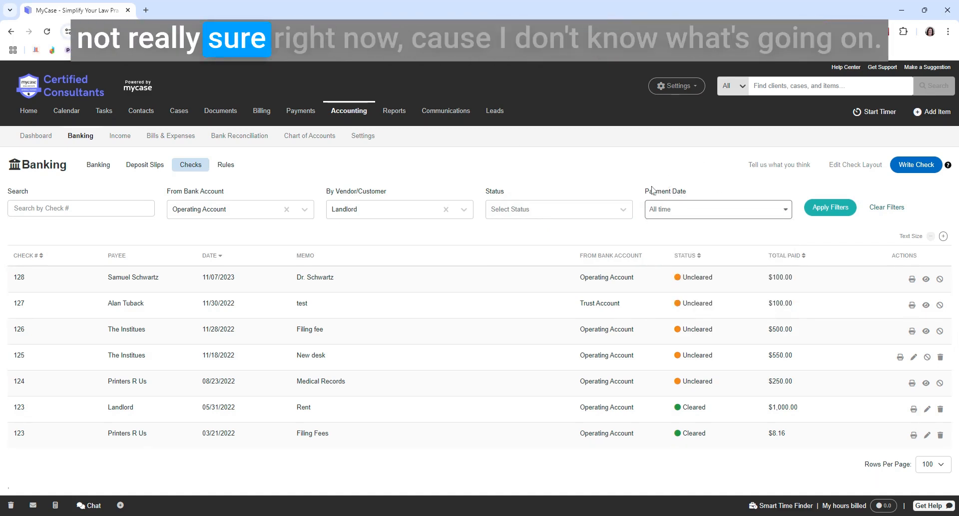
Apply the check filters, clear the bank account filter and reapply to search Landlord checks across all accounts
left_click(844, 209)
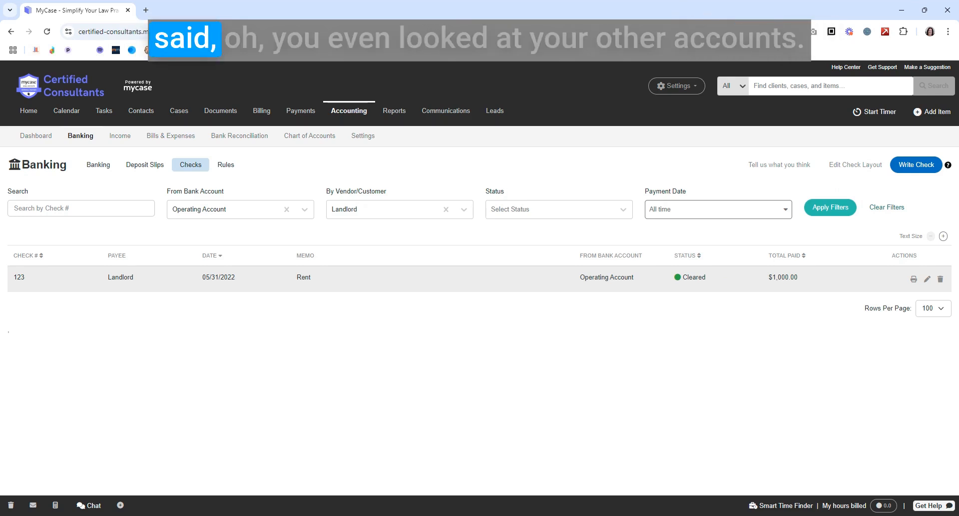
left_click(286, 210)
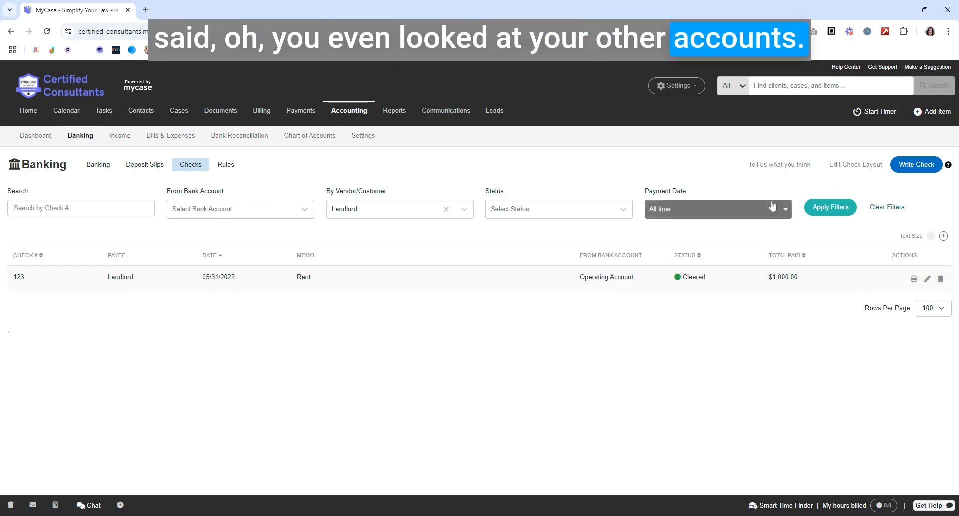
left_click(830, 206)
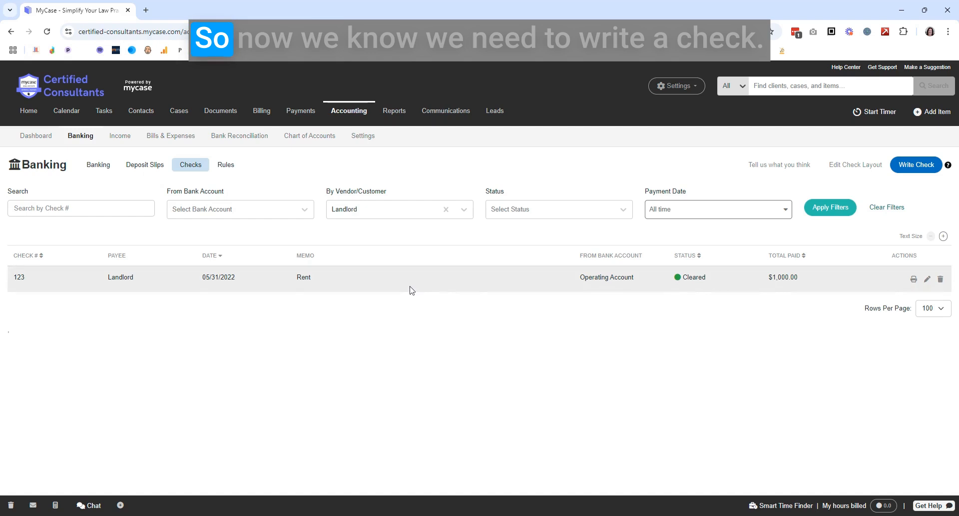
Start a new check with the vendor Landlord as payee and the Operating Account as payment account
left_click(914, 169)
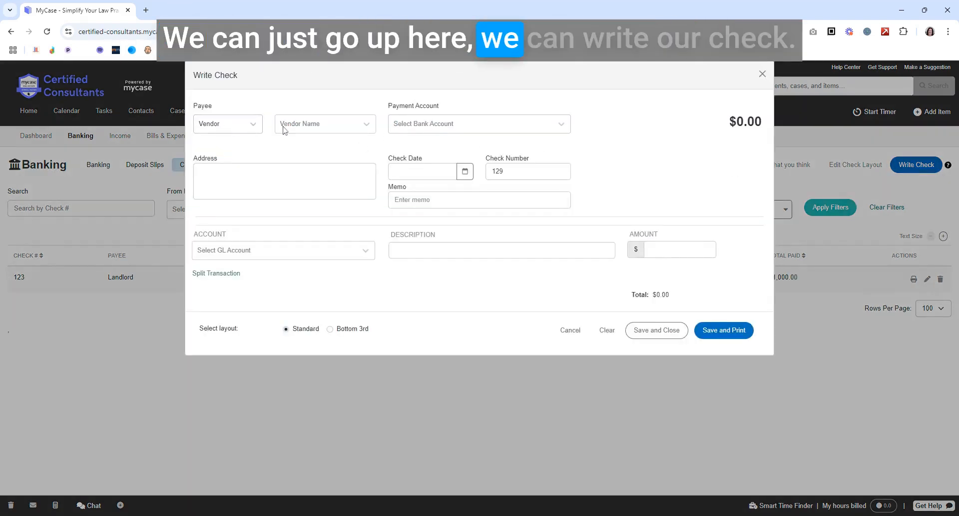
left_click(235, 125)
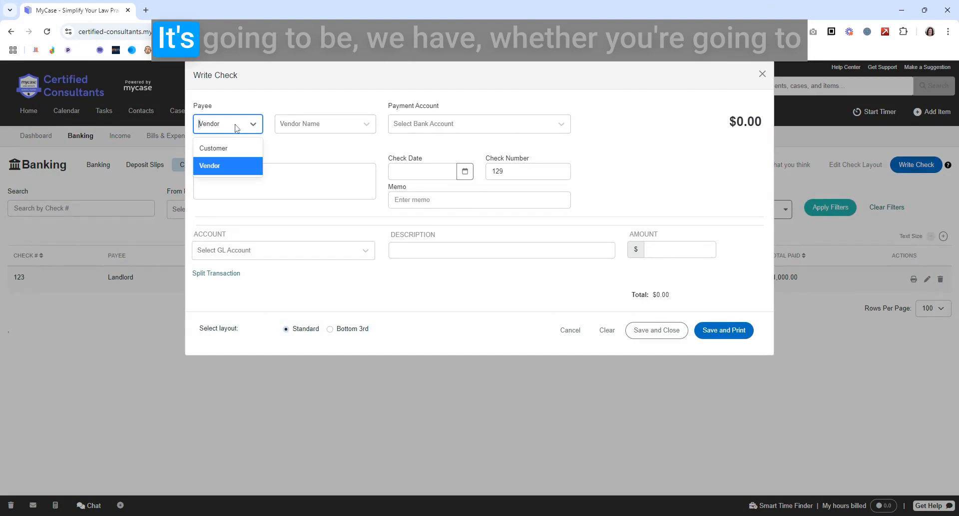
left_click(220, 166)
left_click(314, 124)
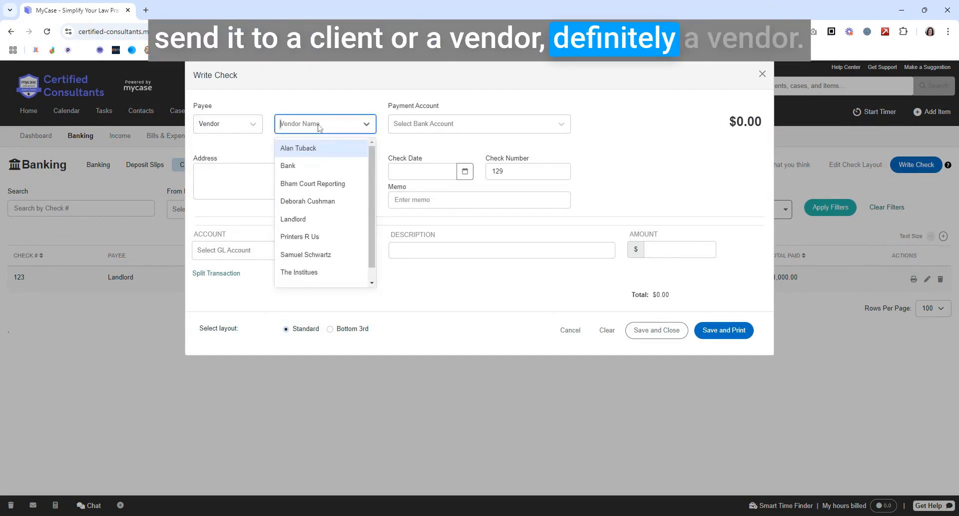
type("land")
left_click(300, 163)
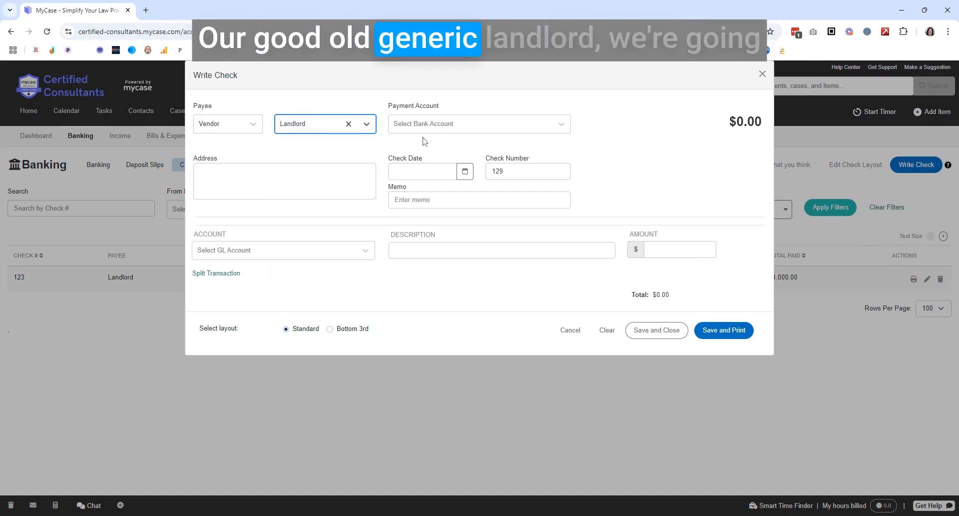
left_click(436, 129)
left_click(432, 148)
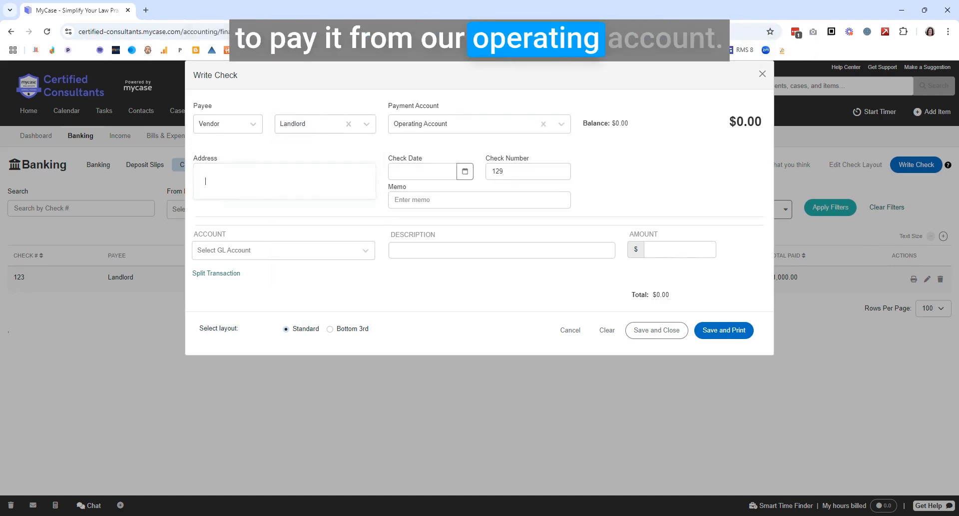
Enter the payee's street address, city, state and zip code on two lines of the check's address
type("123")
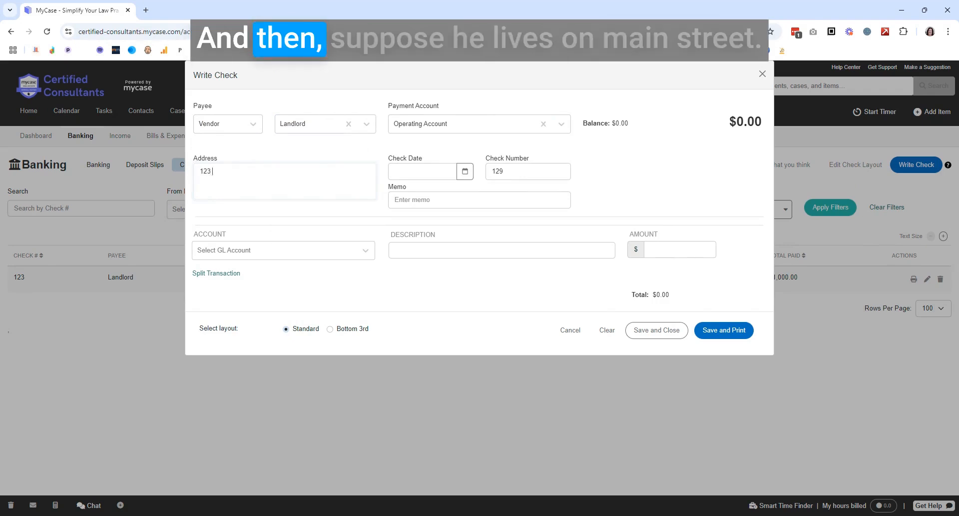
type("Main Street")
key("Tab")
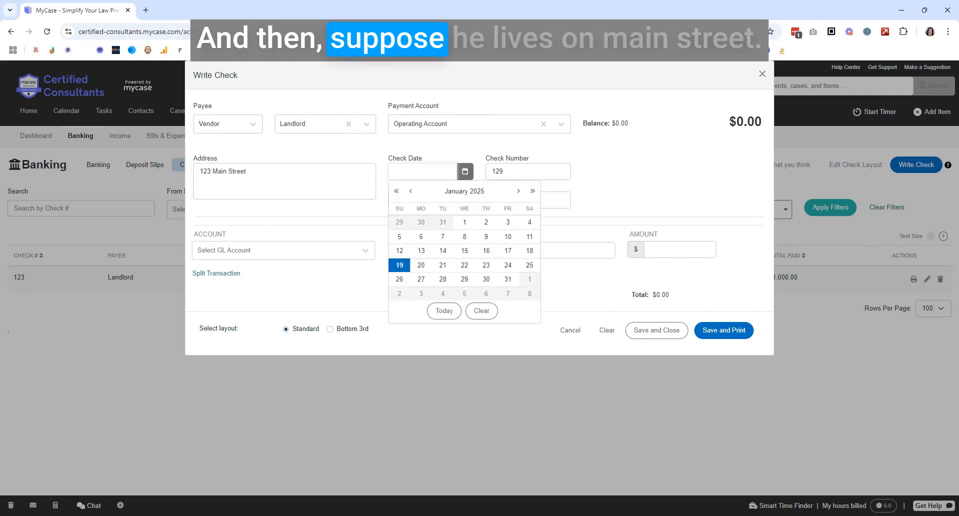
key("shift+Tab")
key("Return")
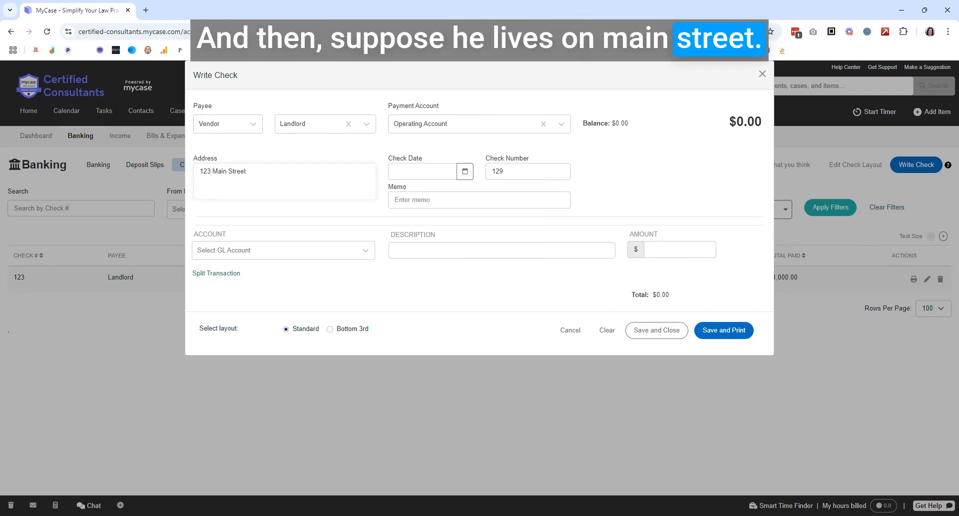
type("Cleveland, OH 44114")
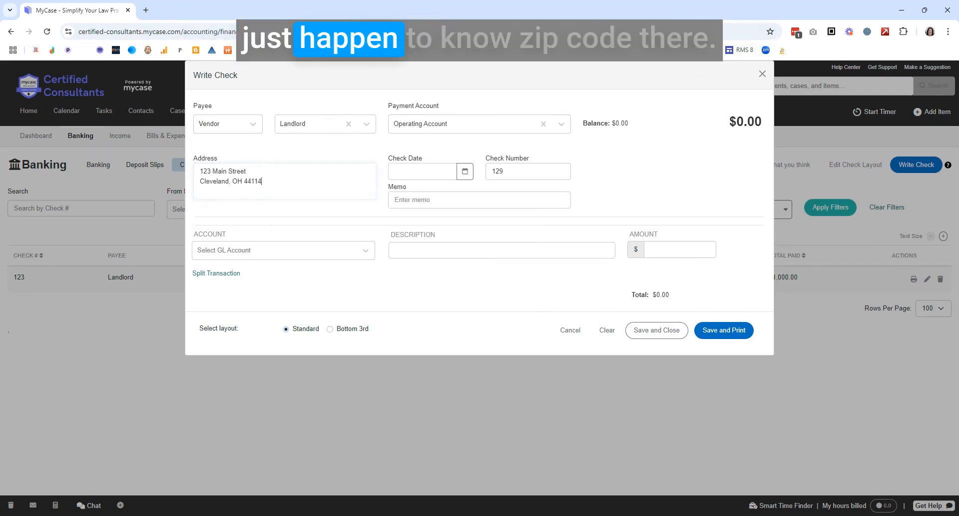
Set the check date to 1/21/2025 and enter the memo "Dec 2022 rent"
key("Tab")
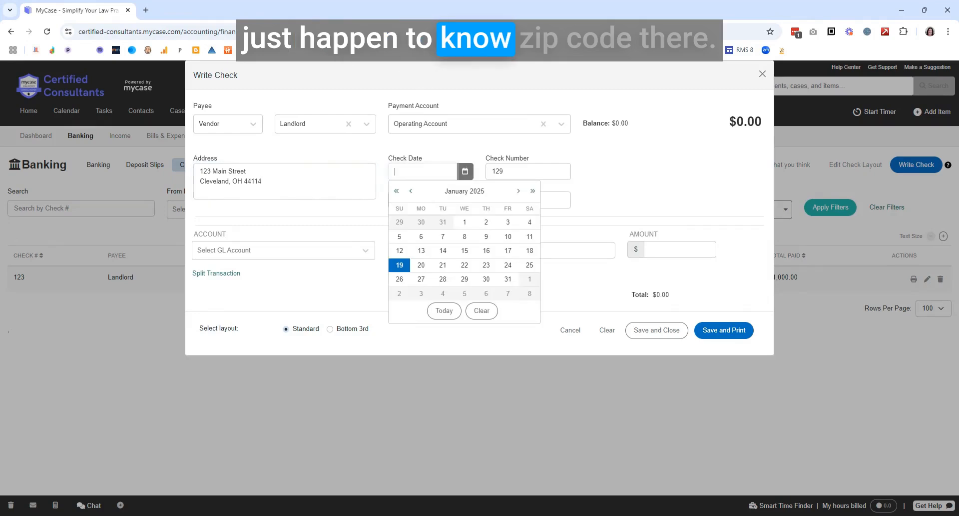
left_click(442, 266)
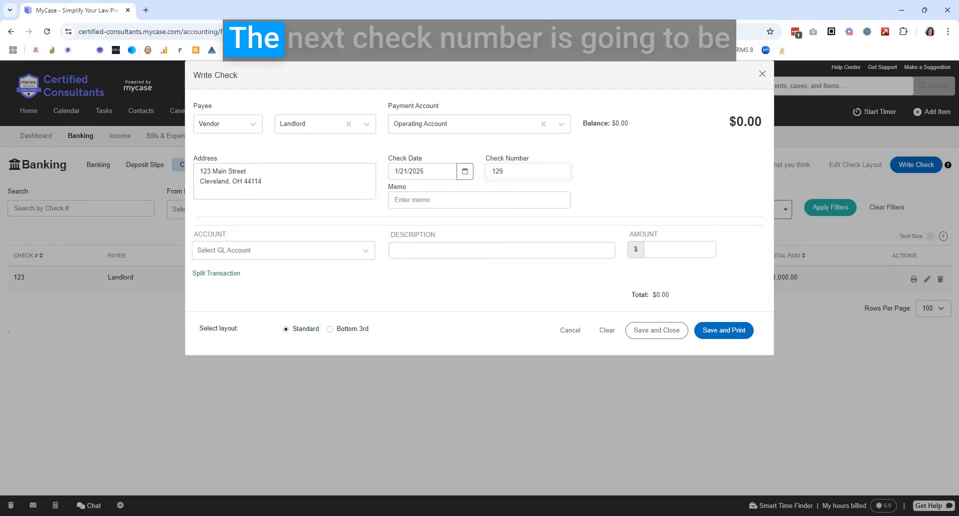
key("Tab")
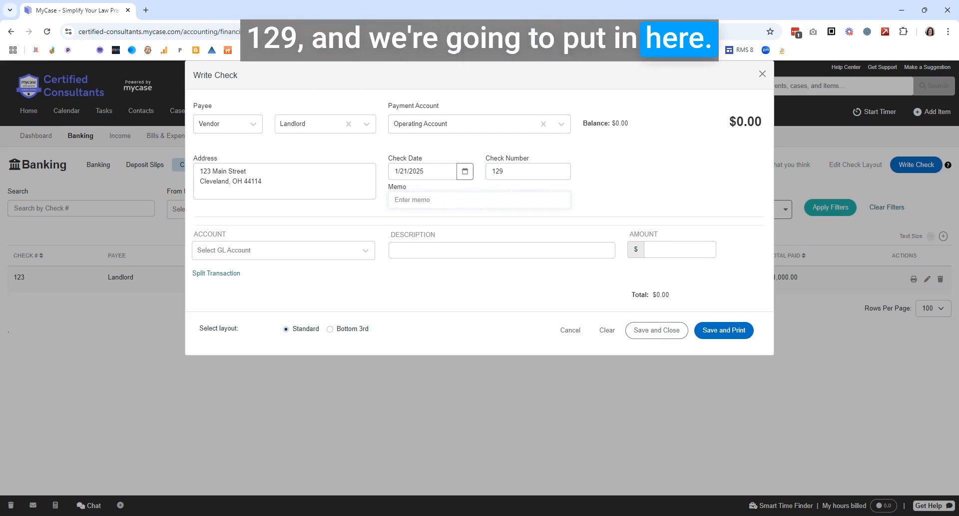
type("Dec 2022 rent")
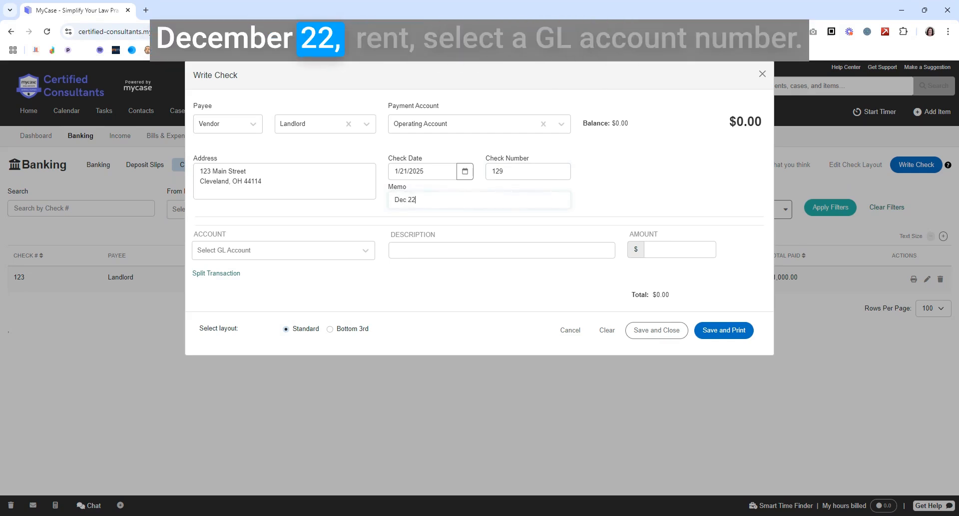
Assign the check line to the Rent & Lease (5060) expense account with an amount of $1,250
left_click(275, 257)
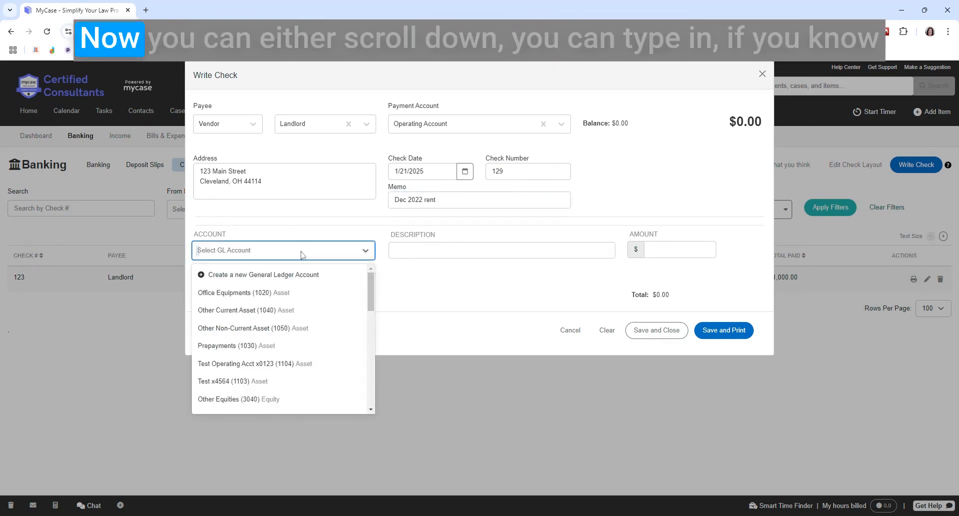
scroll(285, 313, "down", 3)
scroll(285, 313, "down", 2)
scroll(253, 302, "up", 5)
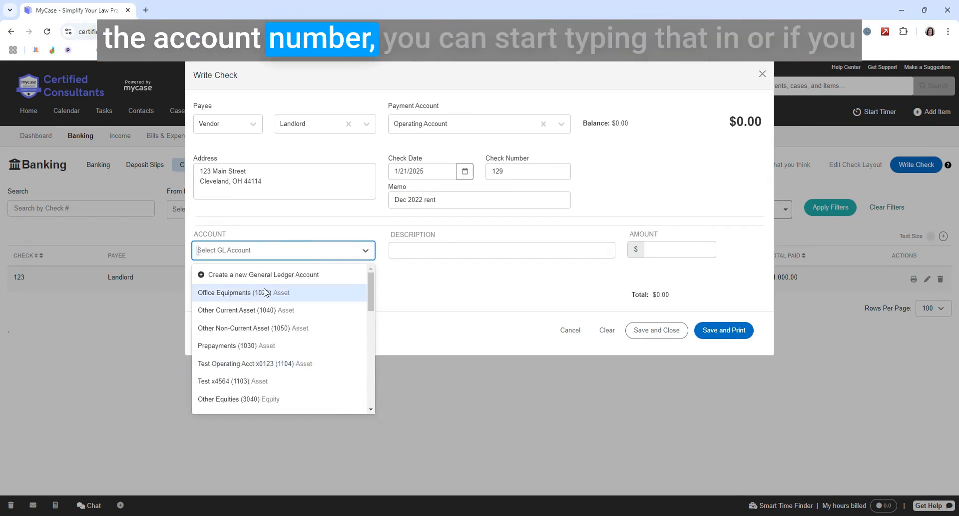
type("ren")
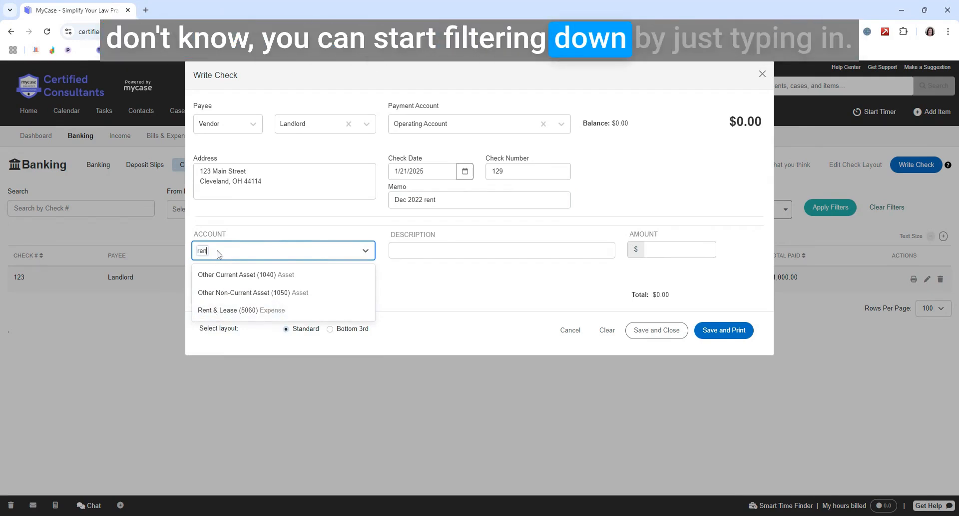
left_click(208, 310)
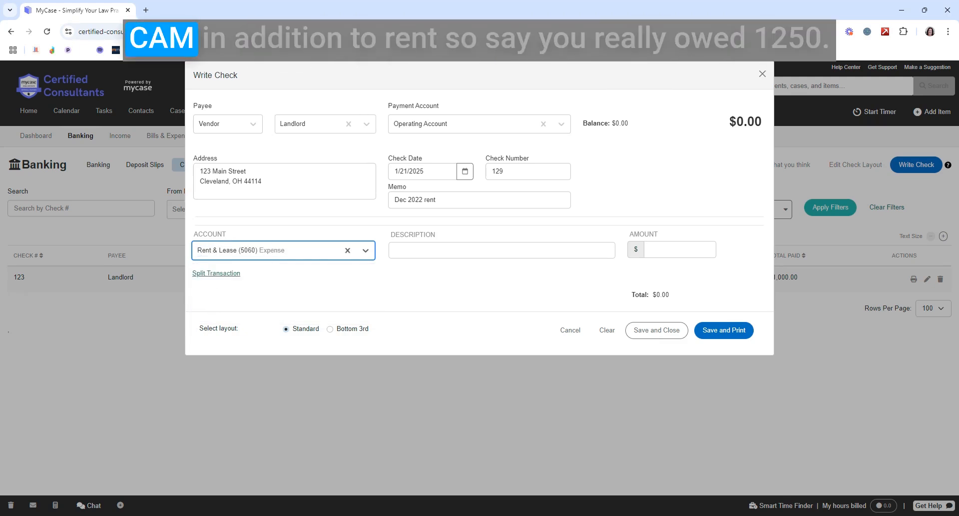
left_click(680, 249)
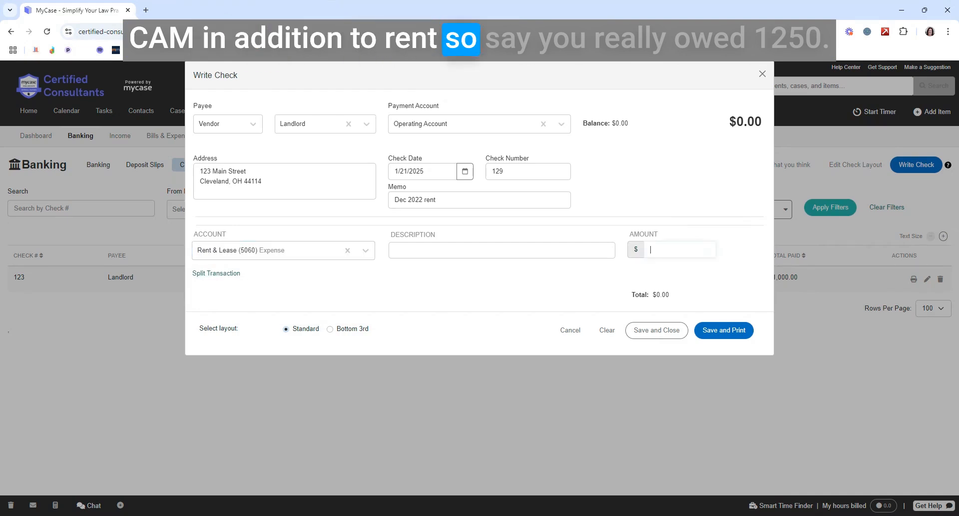
type("1,250")
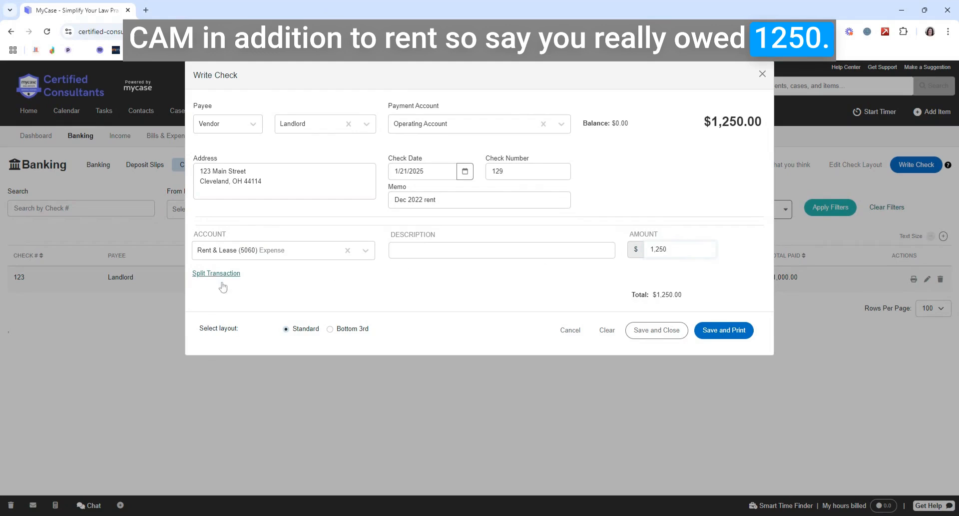
Split the check into $1,000 for Rent & Lease (5060) and $250 for Utilities (5080)
left_click(208, 276)
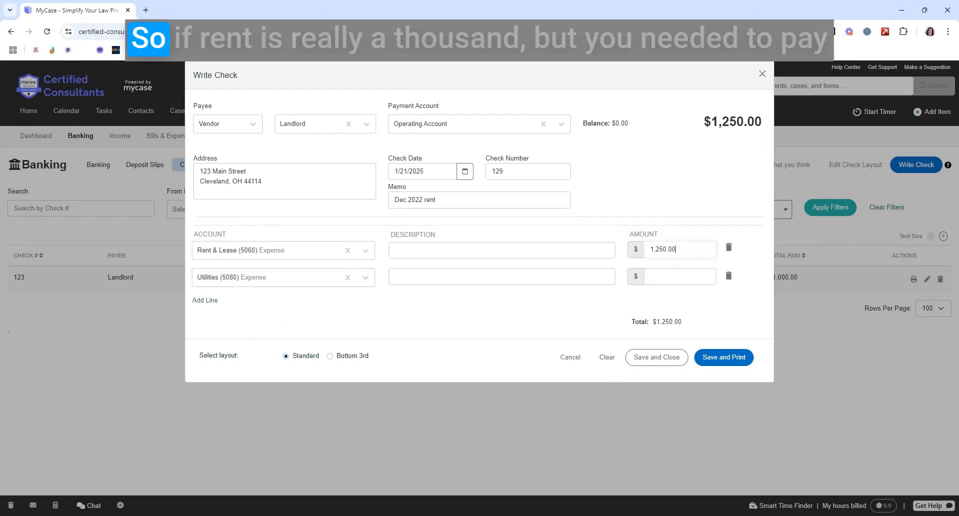
type("1,000")
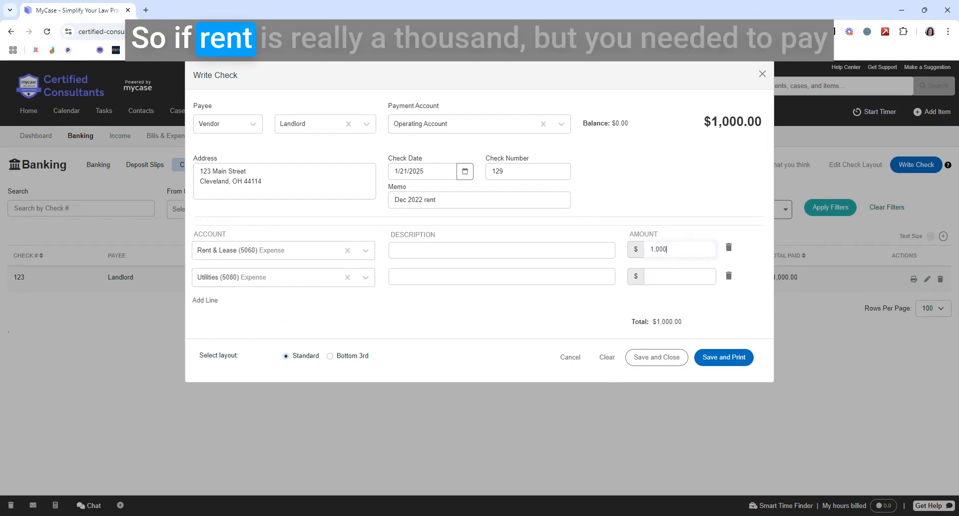
key("Tab")
type("250")
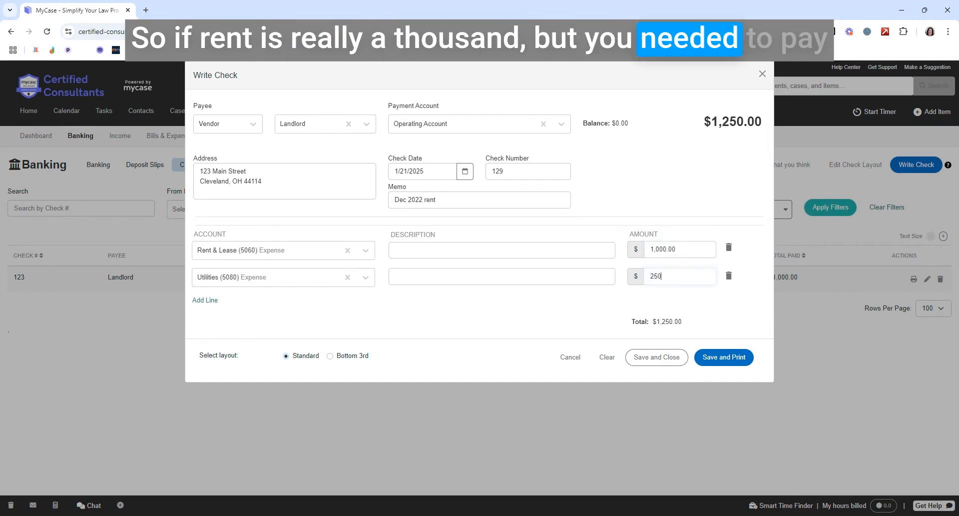
key("Tab")
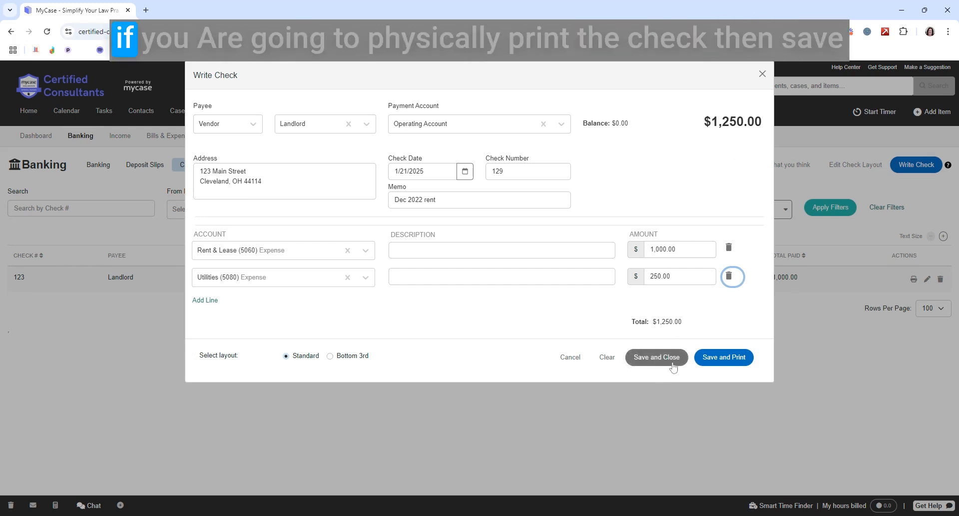
Save the rent check with its print preview, and close the preview without printing or saving a PDF
left_click(725, 358)
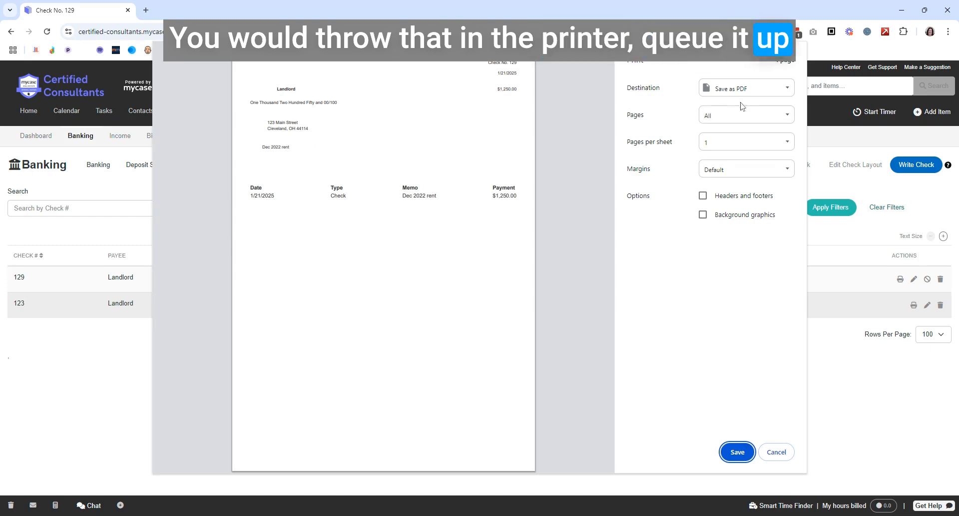
left_click(776, 452)
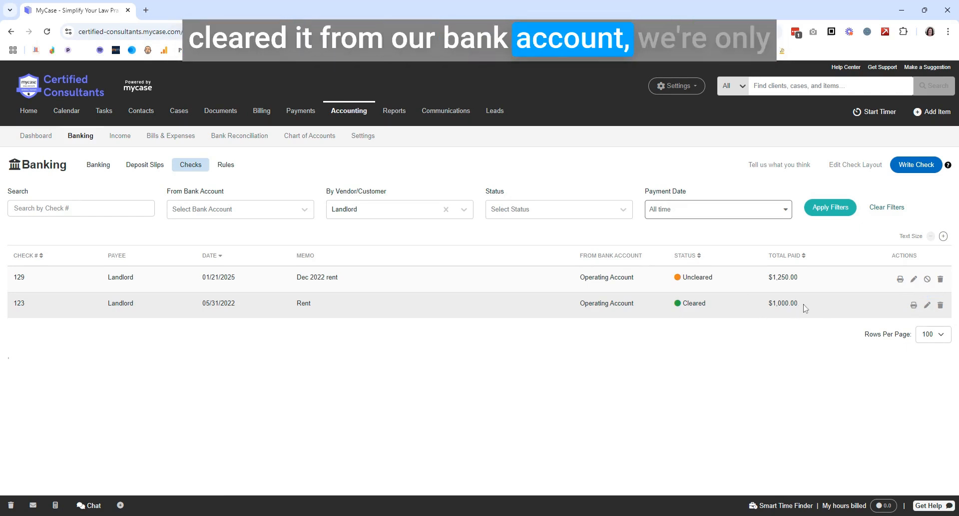
Open the cleared 05/31/2022 rent check for editing and update it without changing any of its details
left_click(927, 306)
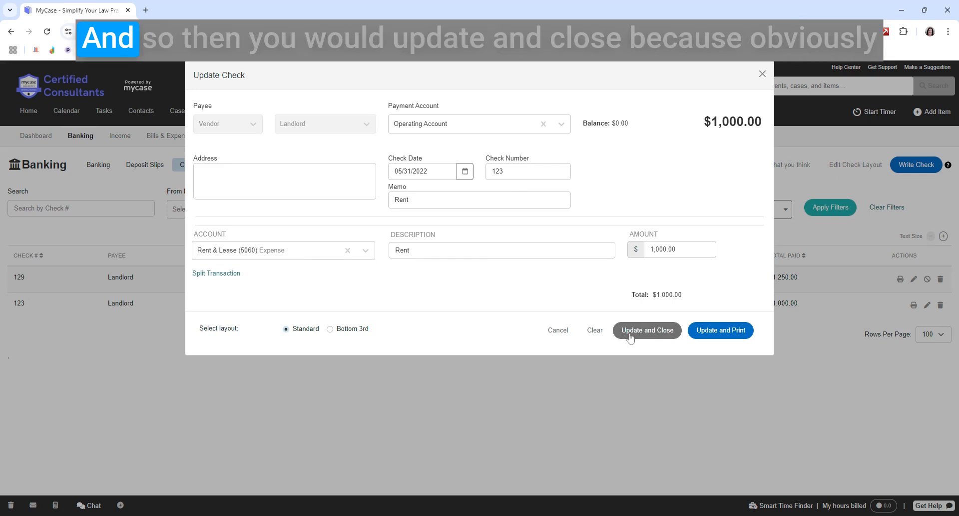
left_click(645, 332)
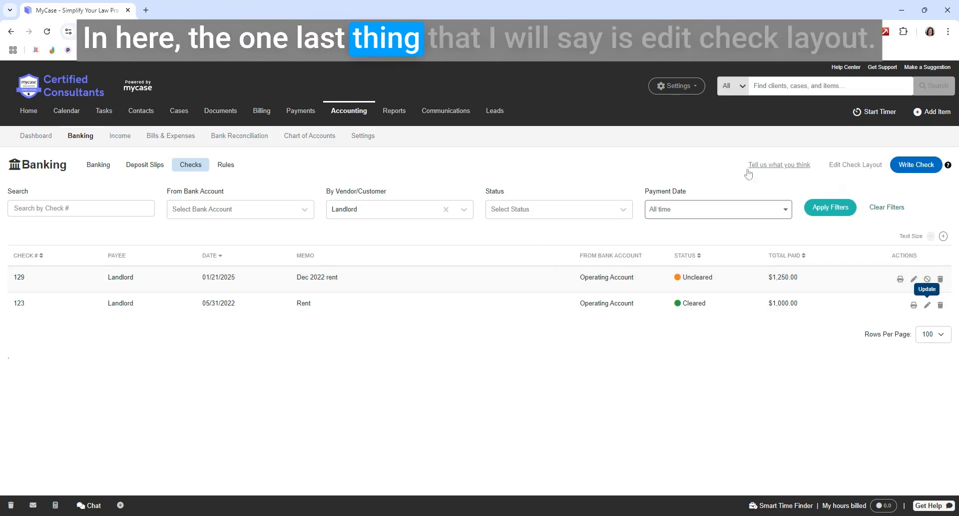
Try the Bottom 3rd check layout, return to the Standard layout with the check in the upper third, and save the layout
left_click(857, 167)
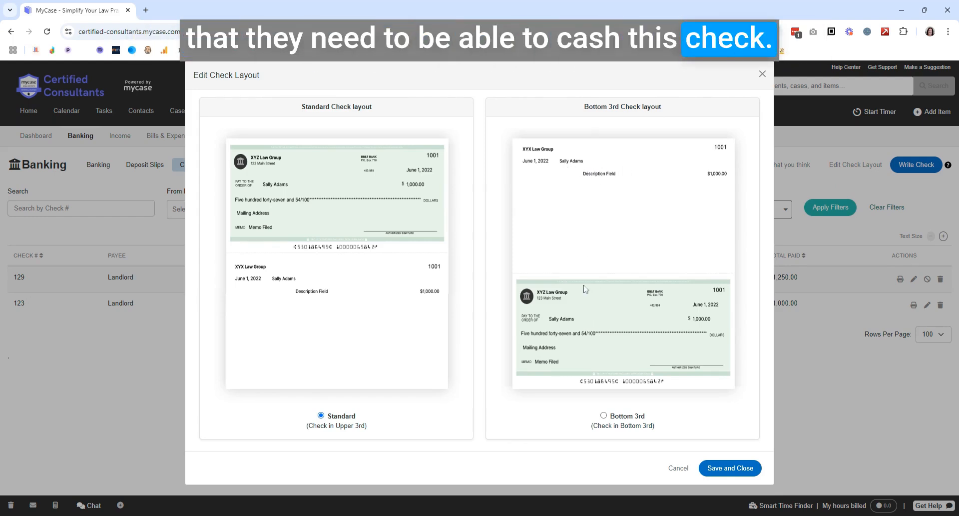
left_click(604, 416)
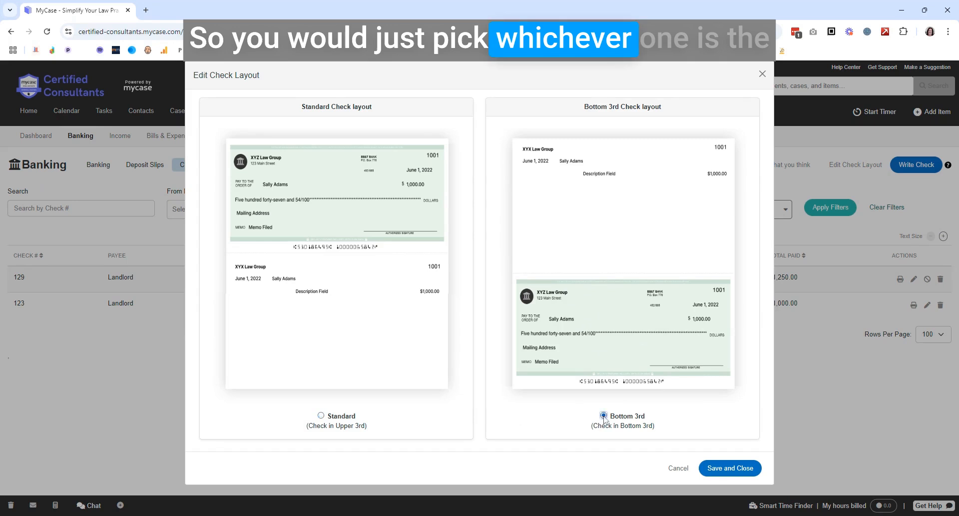
left_click(322, 416)
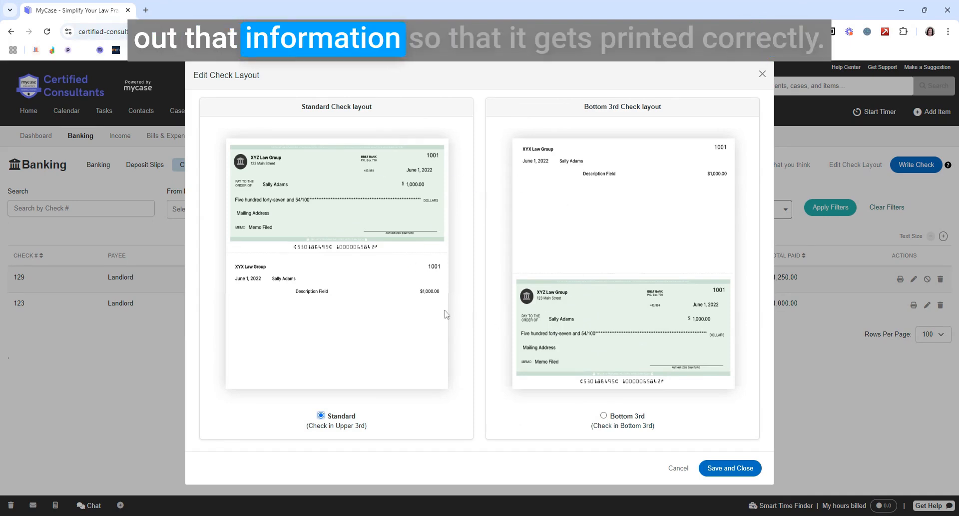
left_click(709, 469)
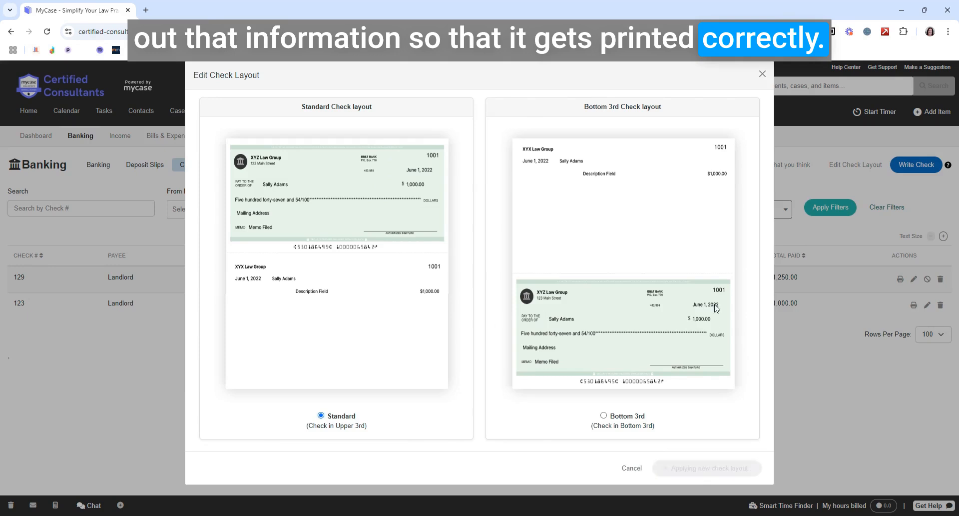